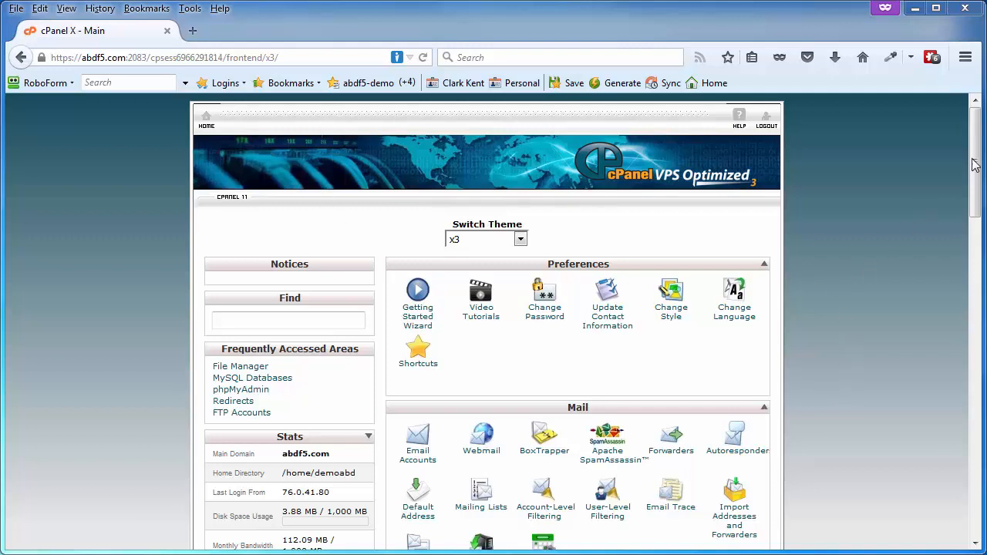
- Open Softaculous from cPanel and view the WordPress overview page showing version 4.3.1
left_click_drag(974, 164, 954, 422)
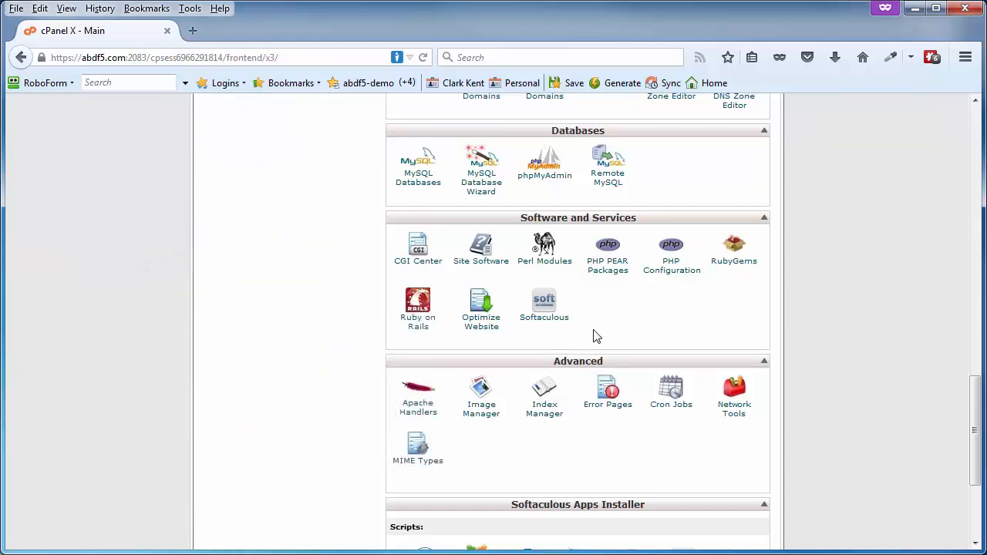
left_click(538, 324)
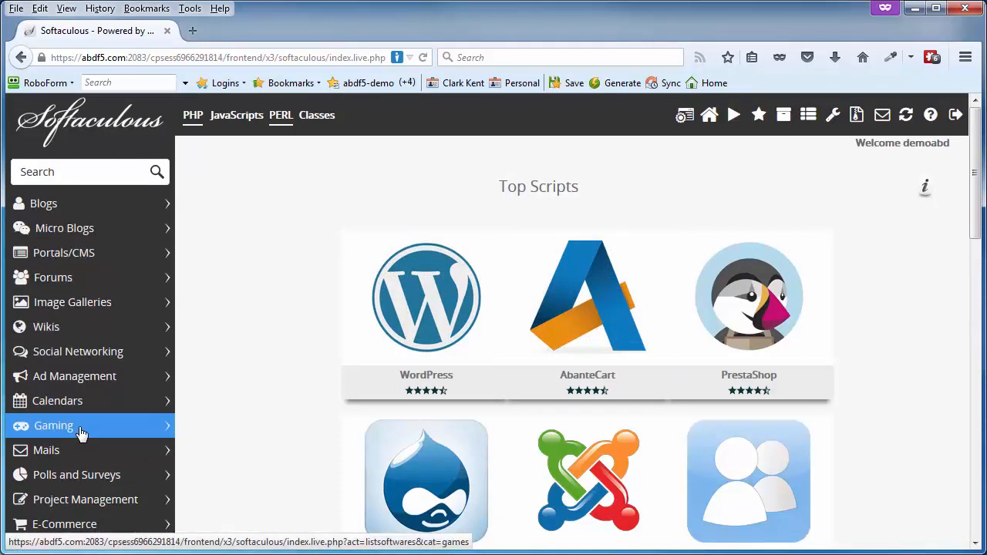
mouse_move(394, 295)
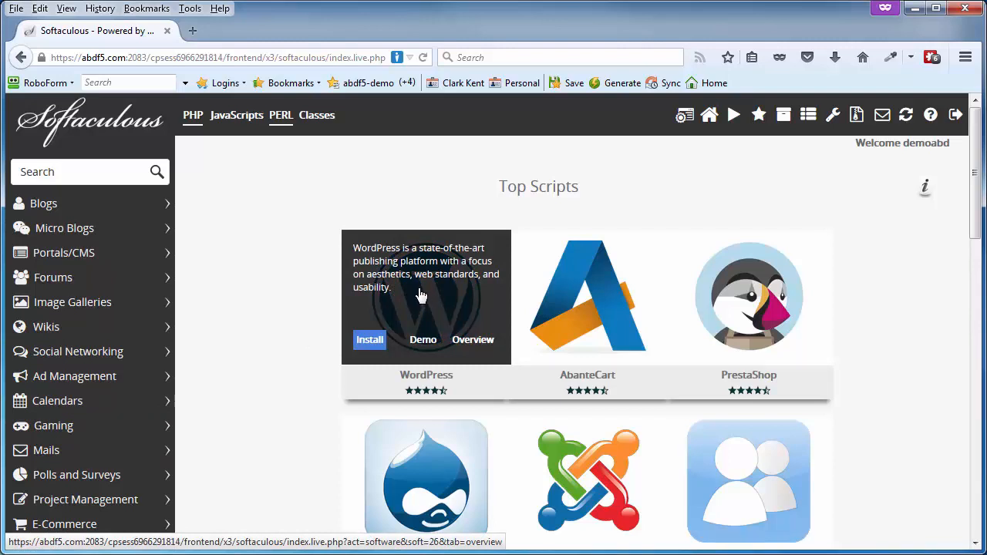
left_click(420, 295)
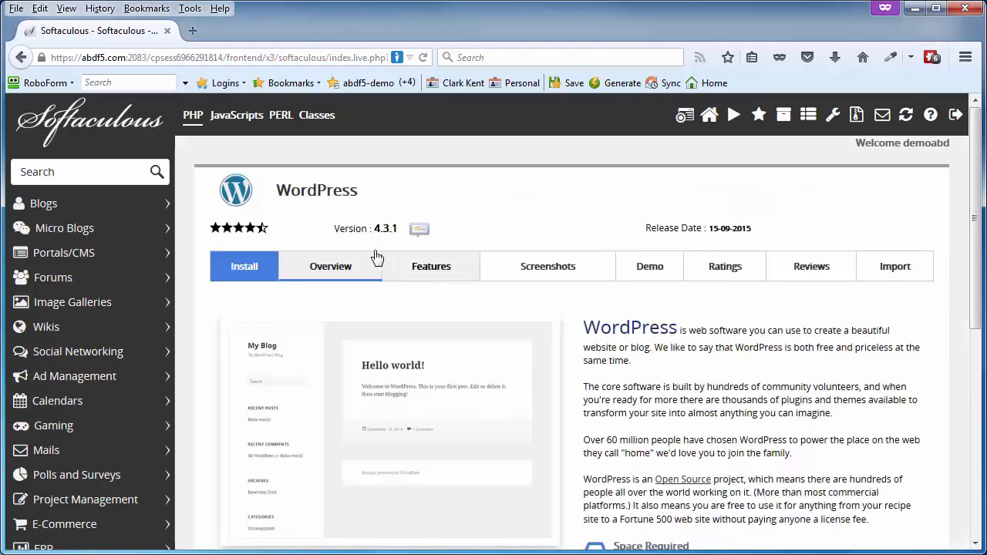
scroll(658, 366, "down", 4)
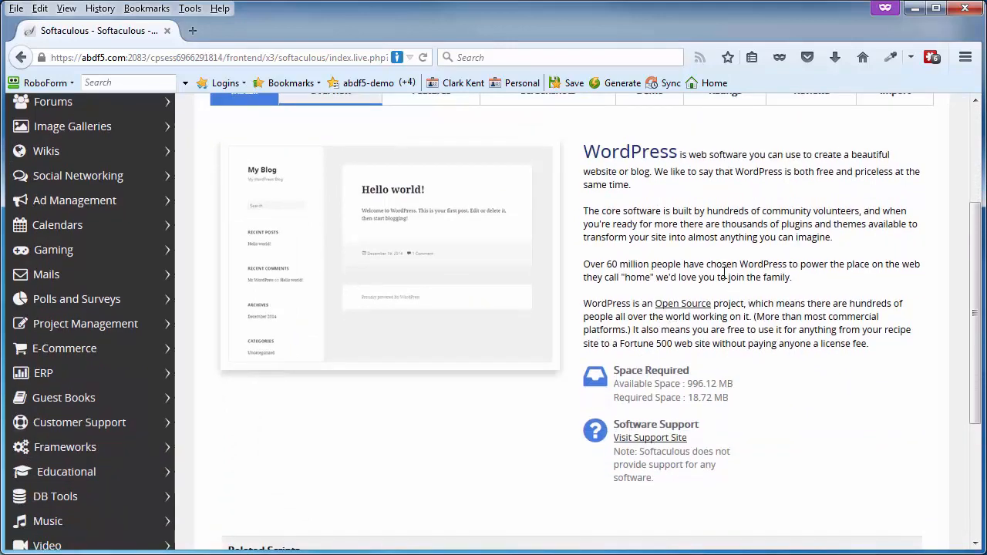
scroll(725, 274, "up", 4)
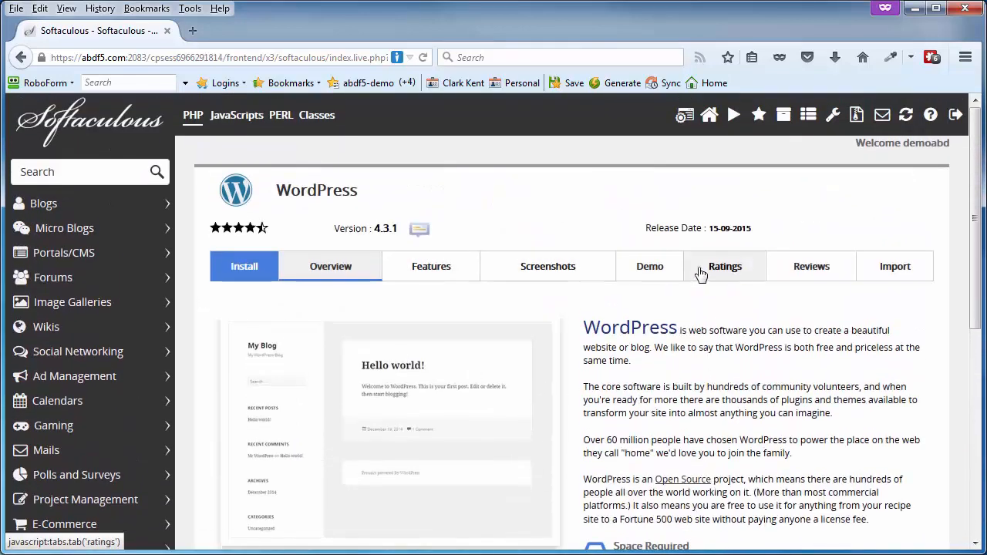
left_click(238, 269)
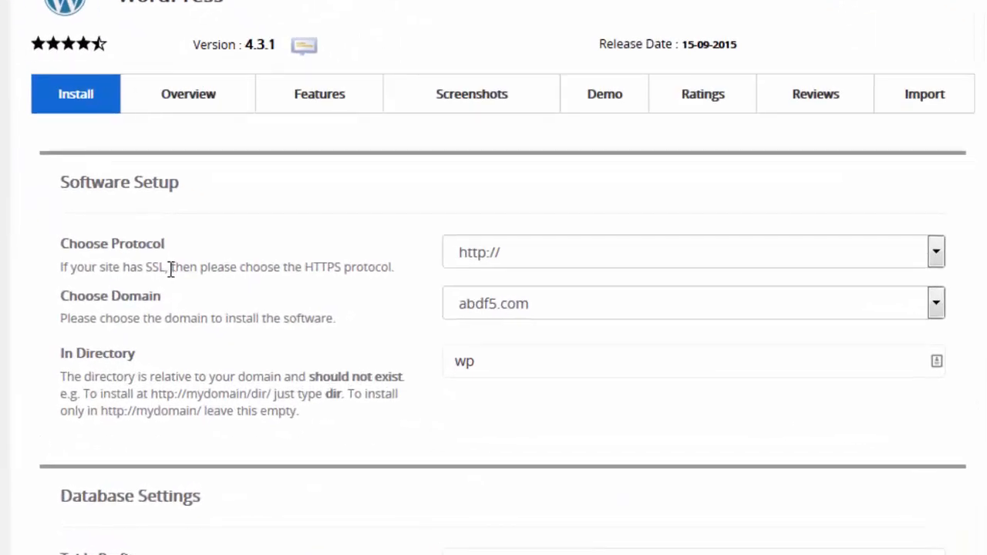
left_click(516, 261)
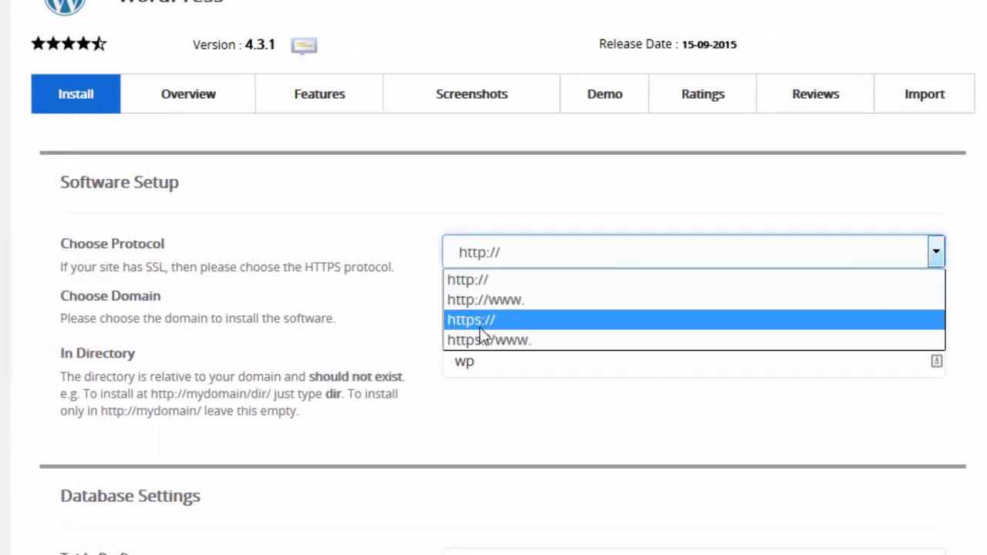
left_click(517, 258)
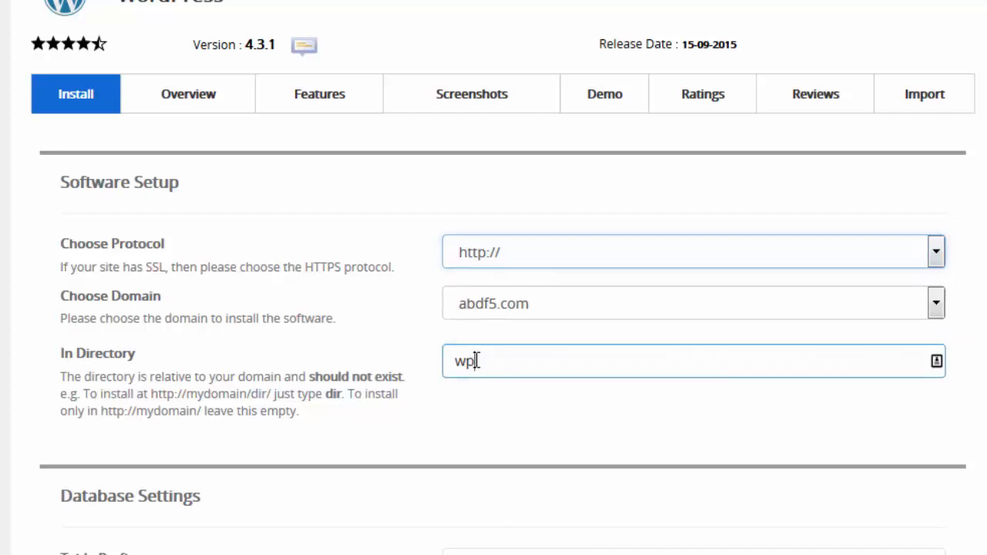
left_click_drag(478, 360, 440, 359)
type("blog")
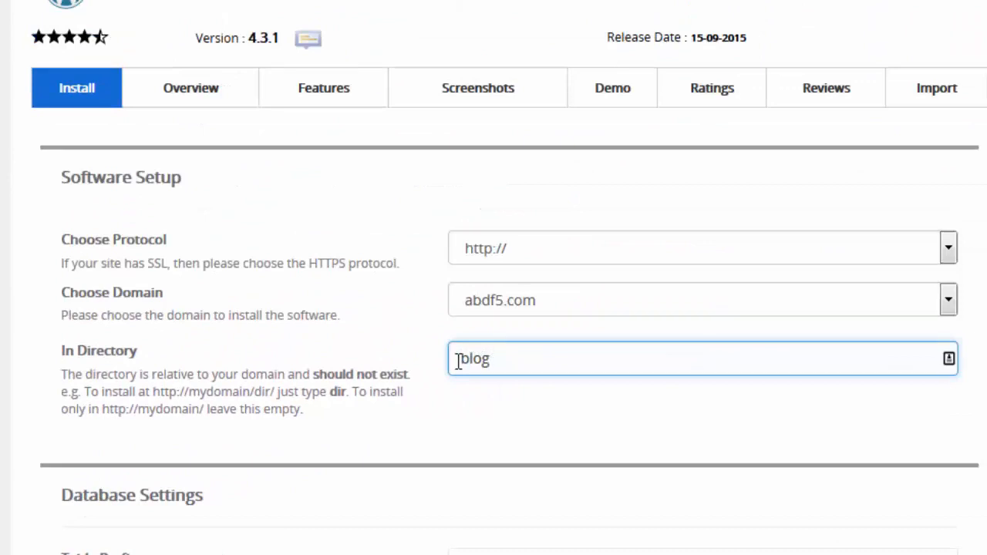
left_click_drag(498, 359, 434, 370)
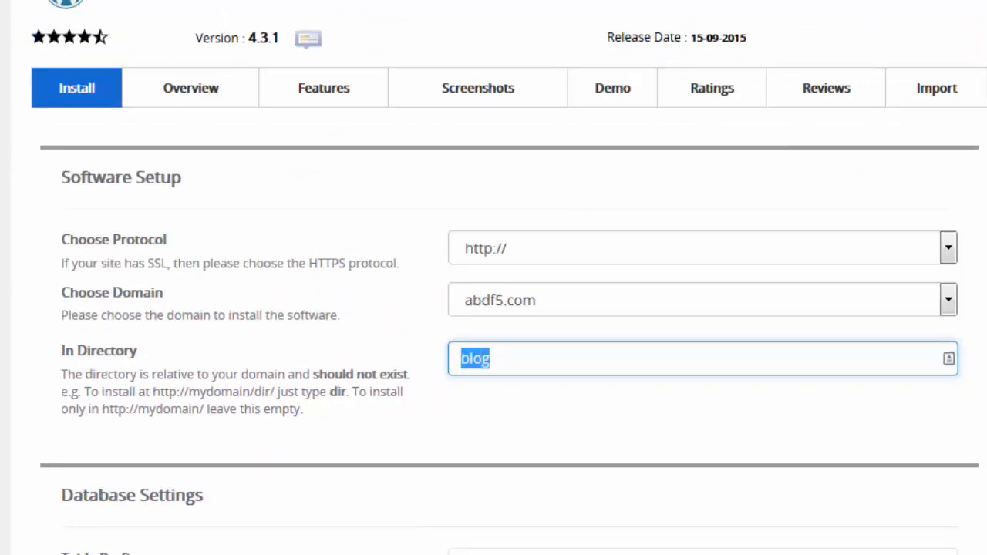
key("BackSpace")
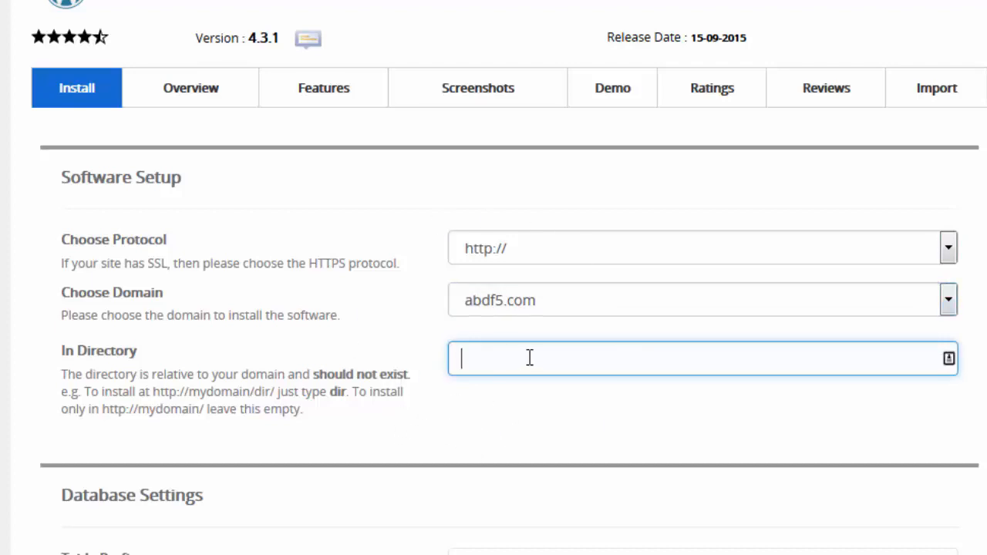
scroll(374, 355, "down", 5)
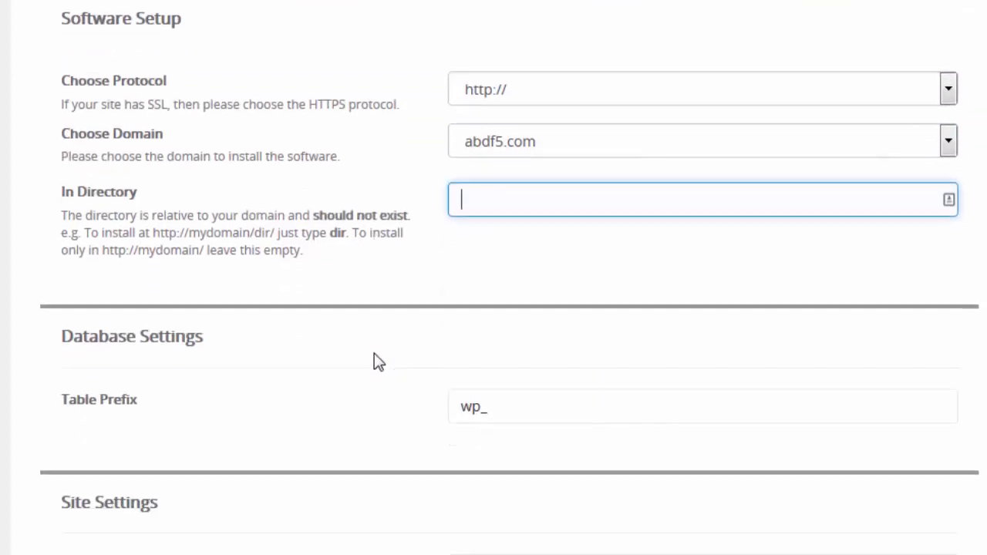
- Change the database table prefix from wp_ to wofp_ and copy it
left_click(472, 224)
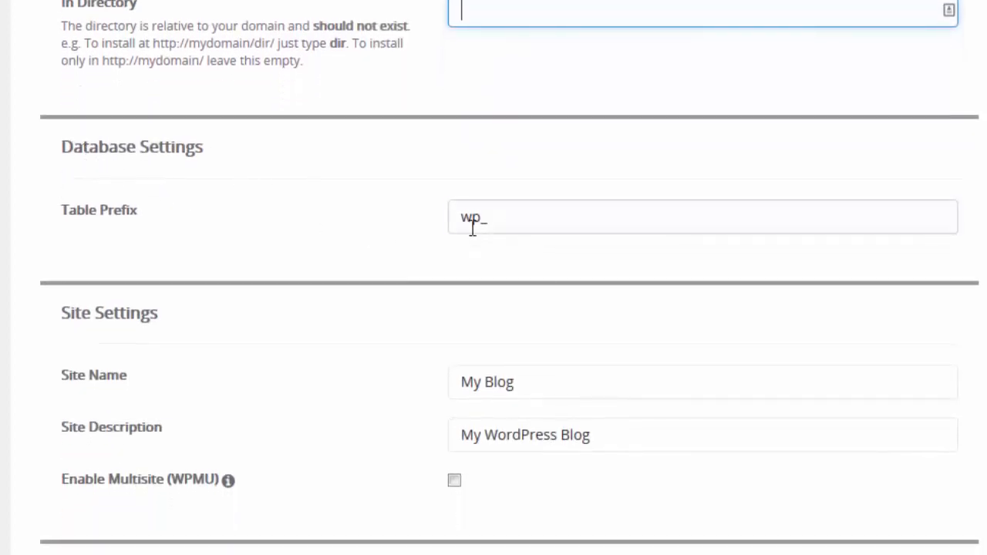
left_click(461, 218)
left_click_drag(461, 217, 480, 219)
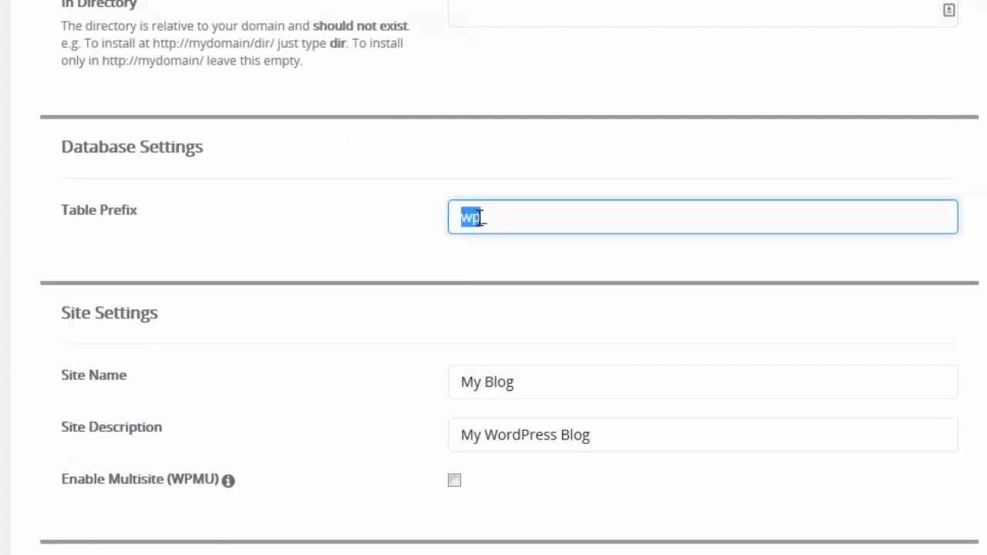
type("wofp")
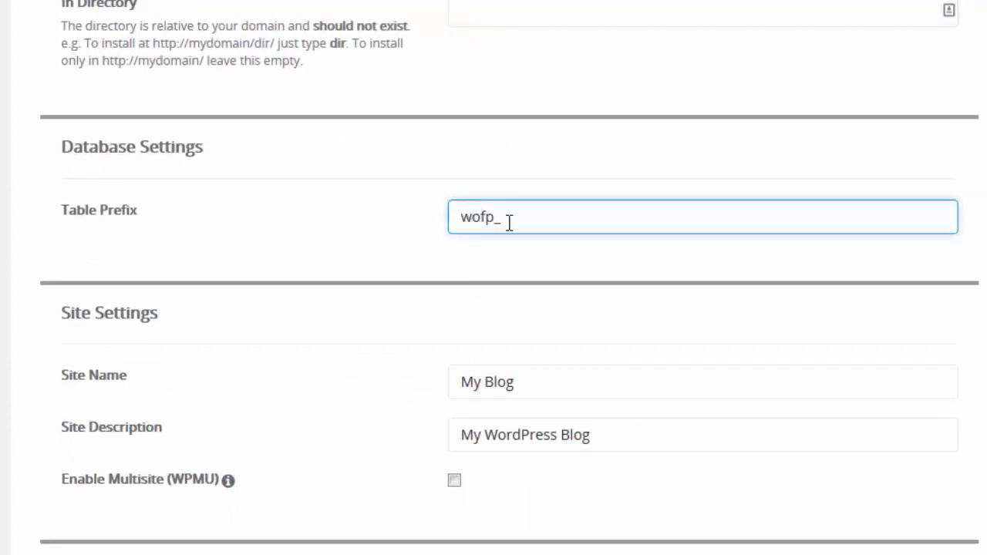
double_click(466, 216)
right_click(478, 222)
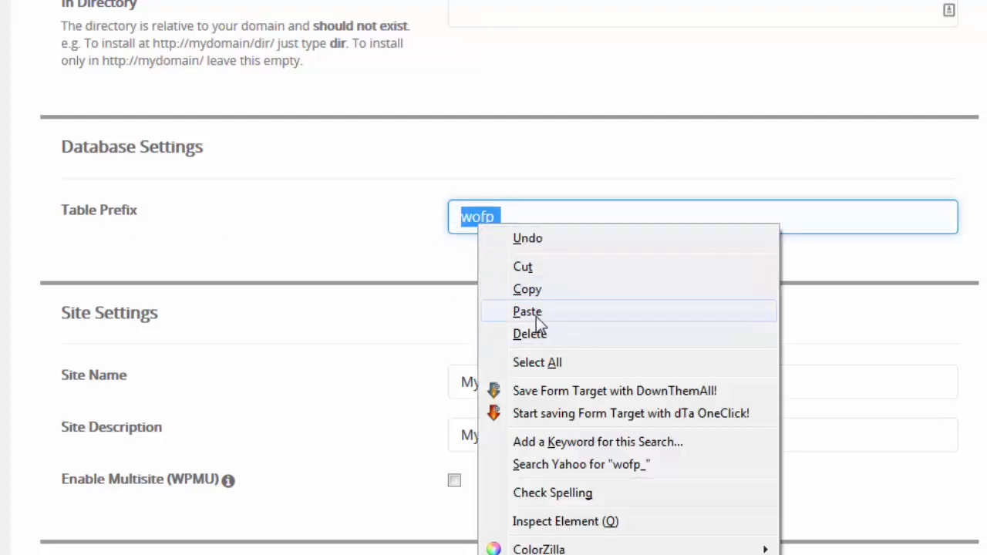
left_click(528, 289)
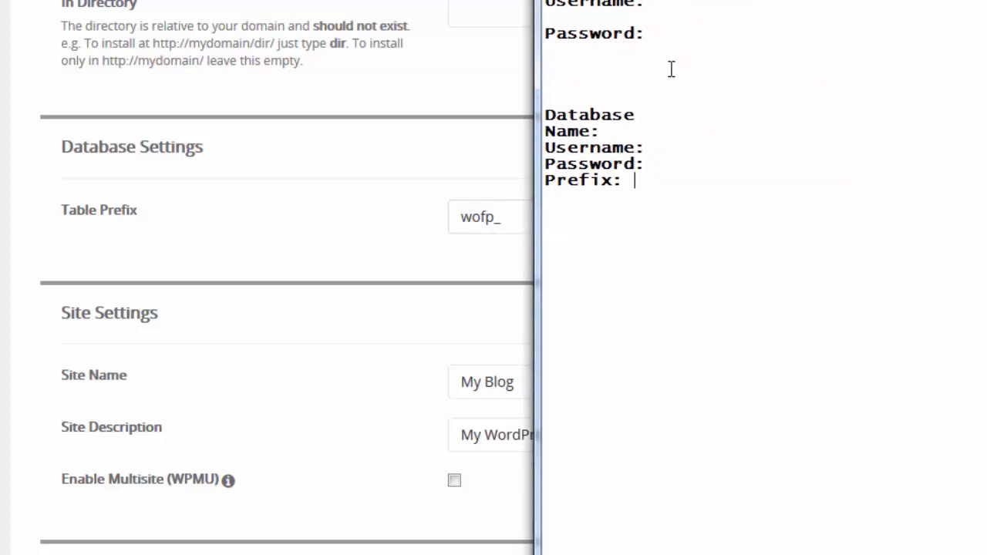
- Paste wofp_ after Prefix: in the Notepad login details note, then return to the browser
right_click(661, 180)
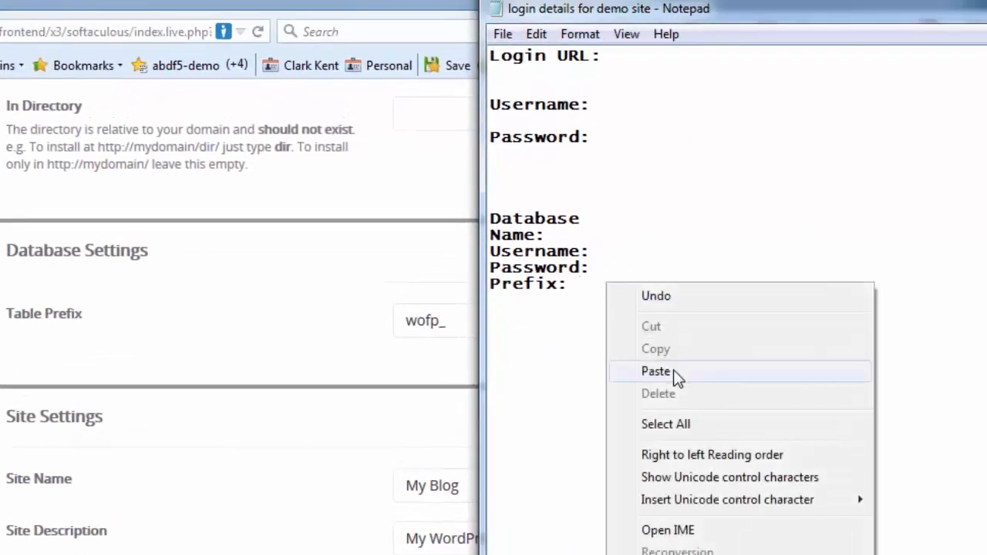
left_click(657, 371)
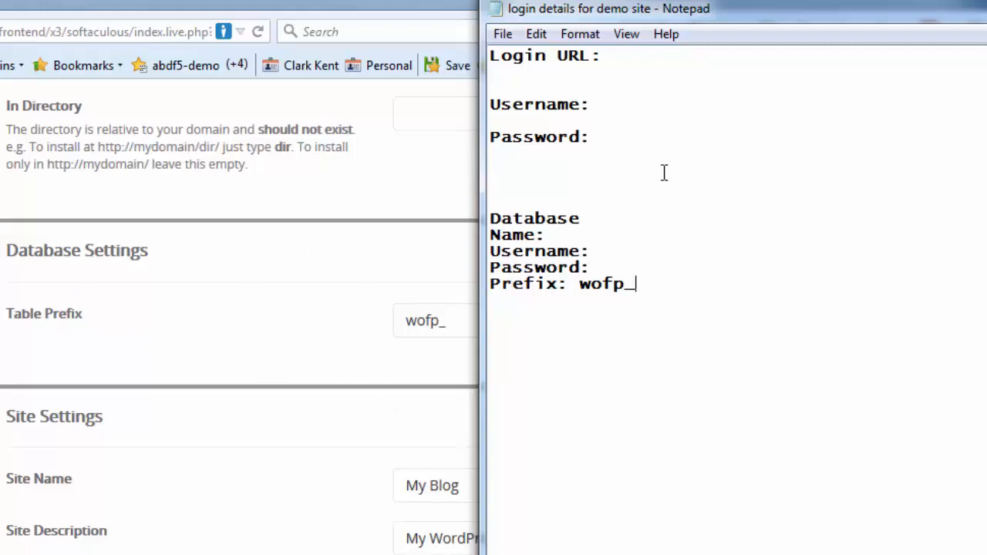
left_click(60, 425)
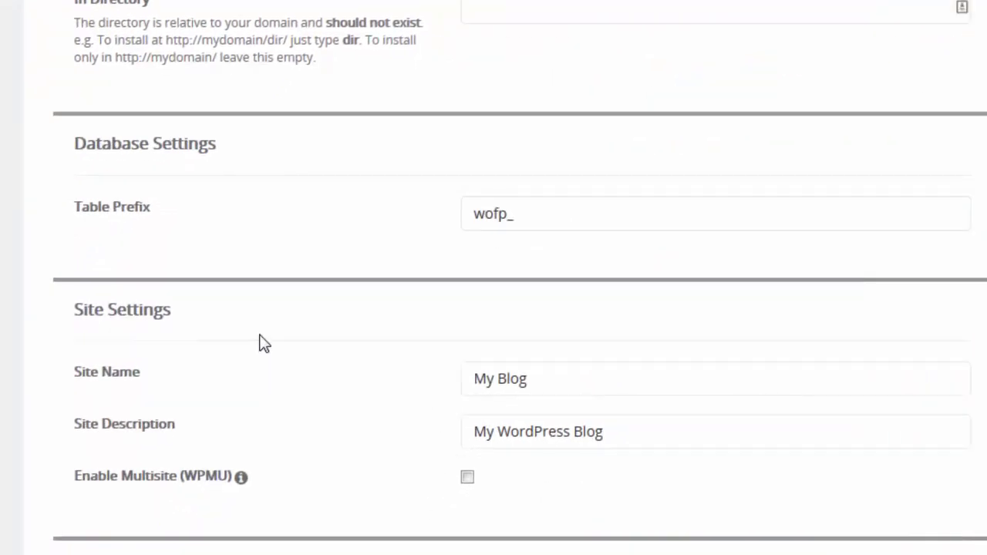
- Replace the default admin username with a new username
scroll(263, 344, "down", 3)
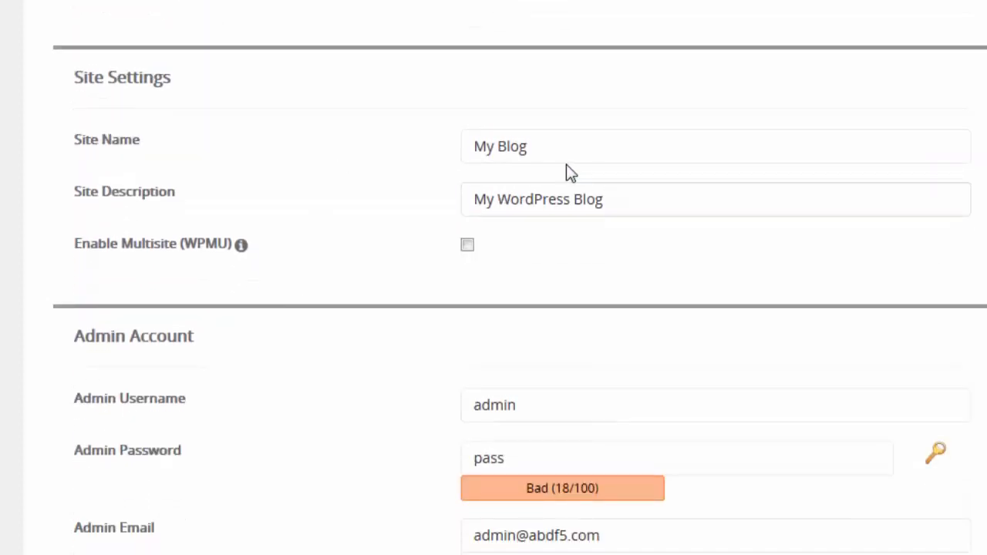
left_click(466, 146)
left_click(557, 205)
scroll(357, 205, "down", 3)
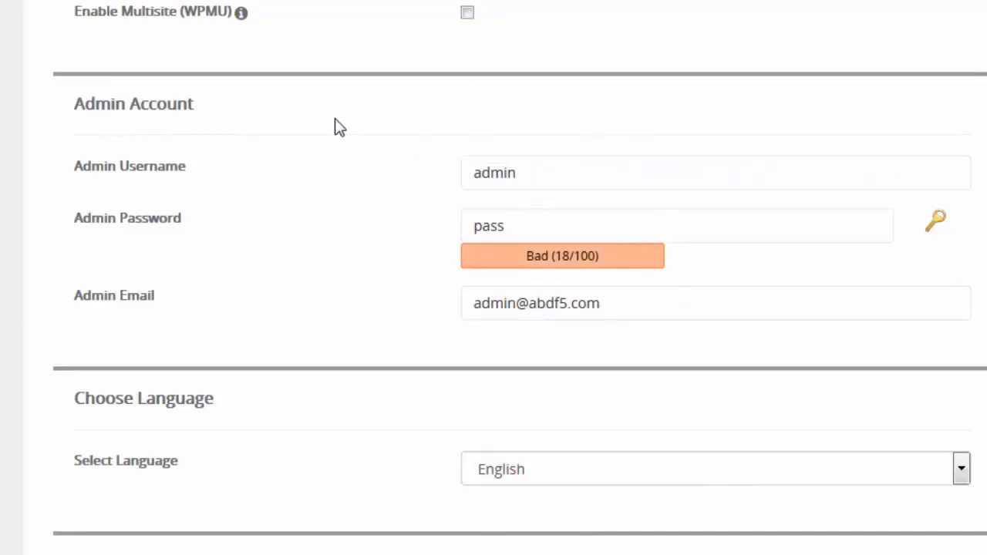
left_click_drag(542, 170, 375, 163)
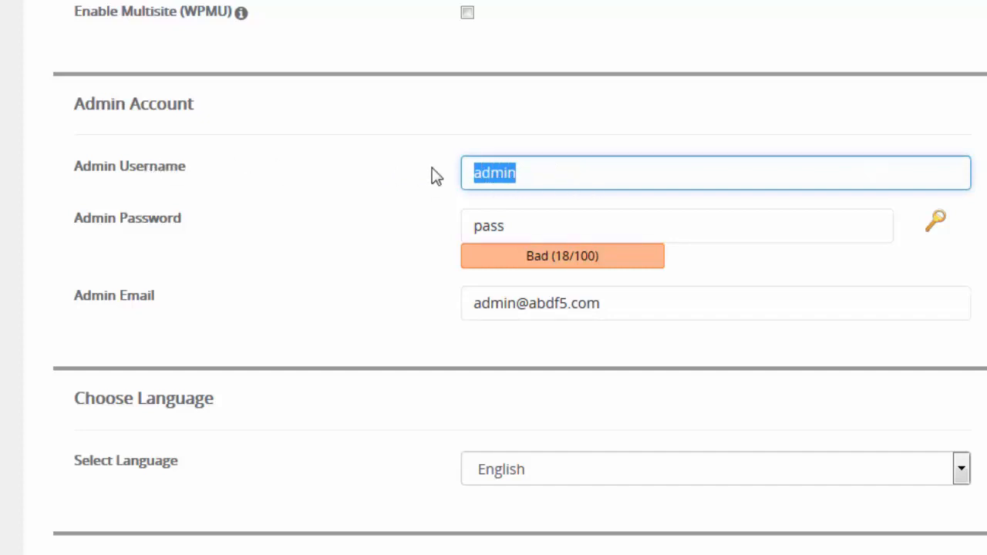
type("stan")
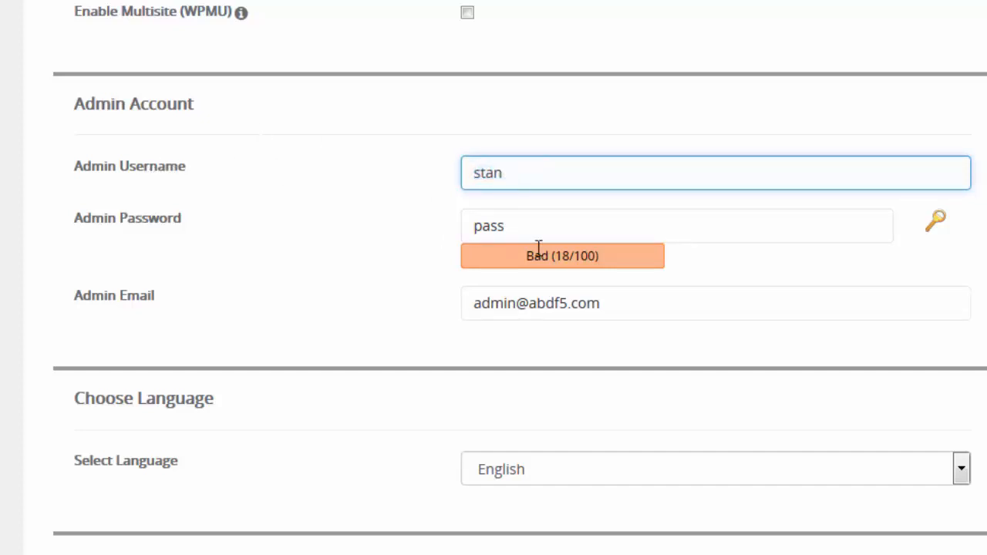
- Generate a Strong (100/100) admin password, extend it with extra characters, and copy it
left_click(936, 226)
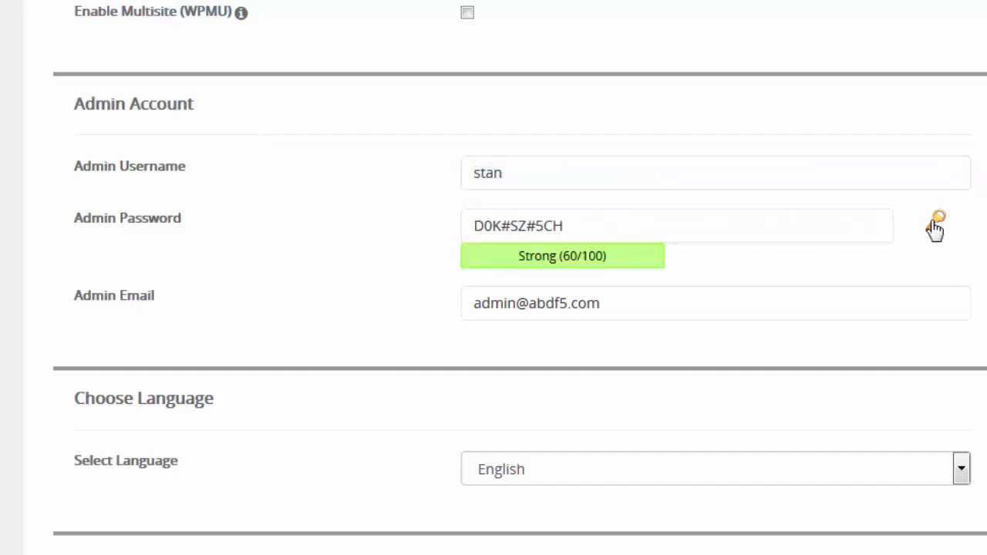
left_click(573, 225)
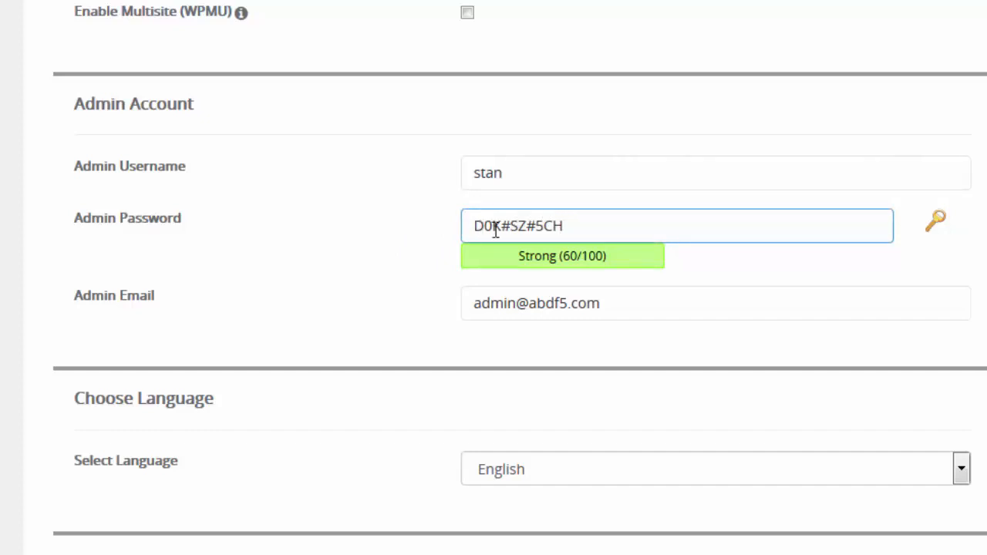
left_click(571, 260)
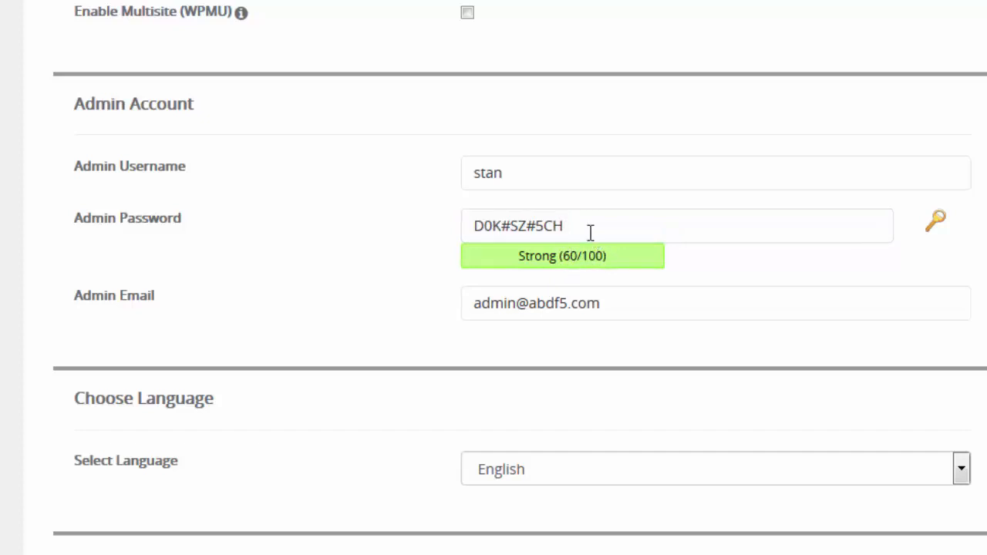
left_click(576, 225)
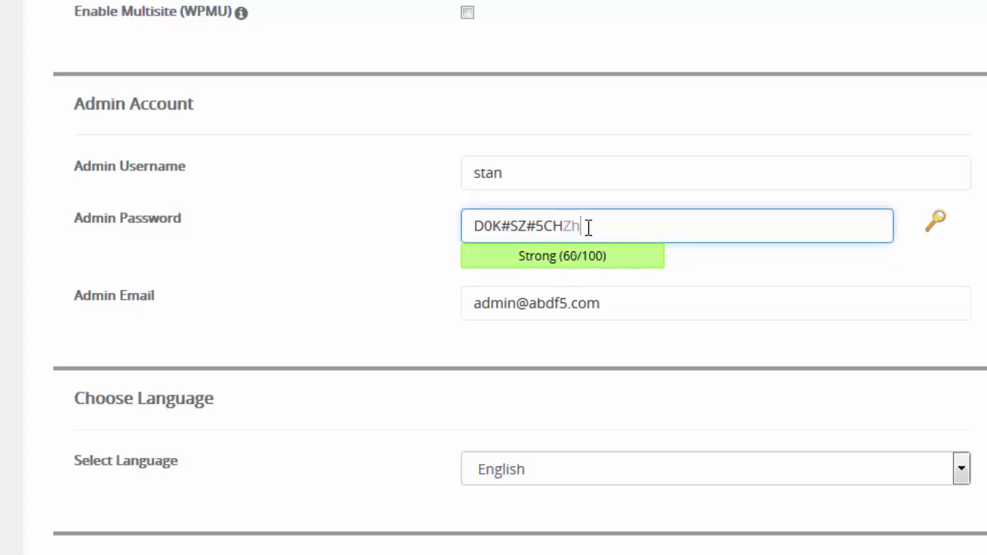
left_click_drag(626, 226, 450, 219)
right_click(511, 230)
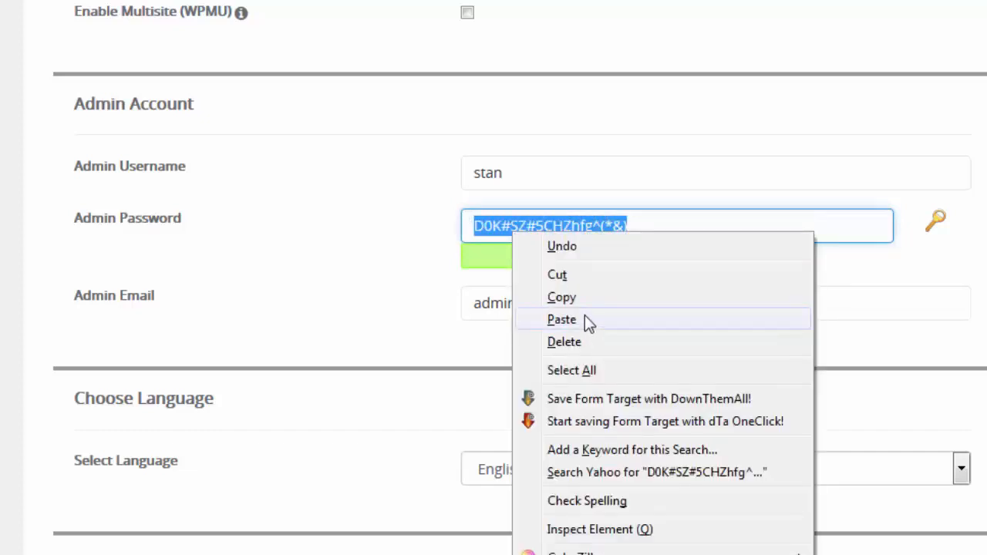
left_click(575, 300)
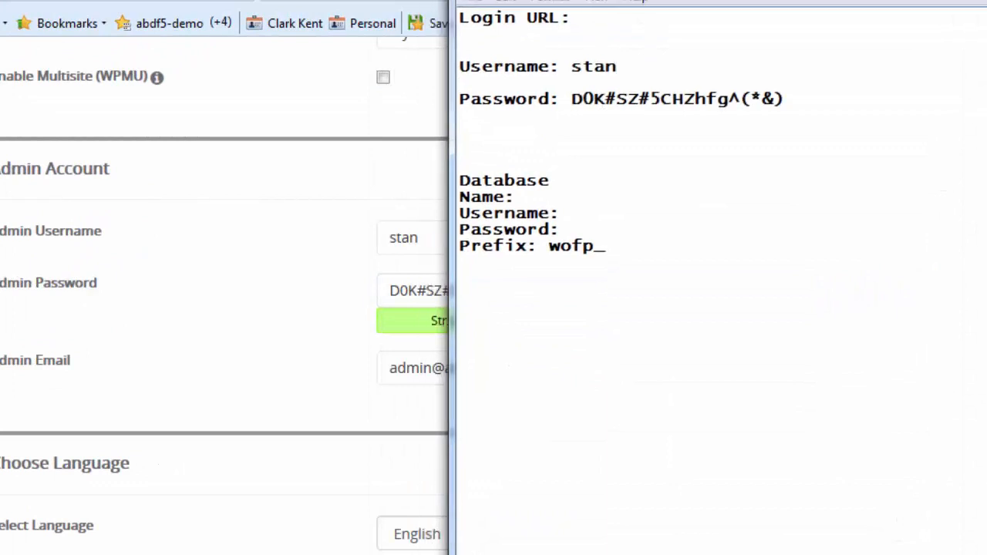
left_click(428, 368)
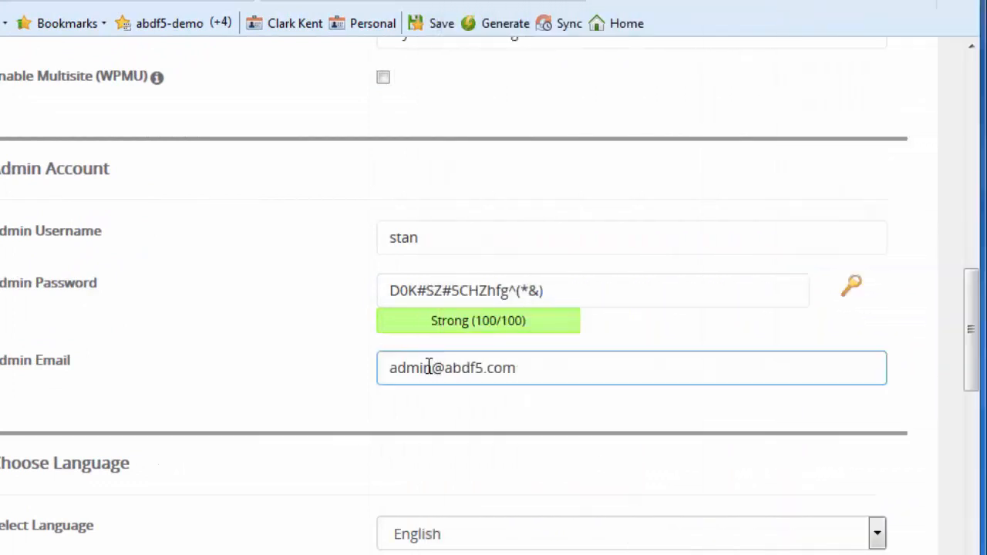
- Select the 'admin' part of the Admin Email to replace it with a support mailbox
left_click_drag(432, 368, 368, 370)
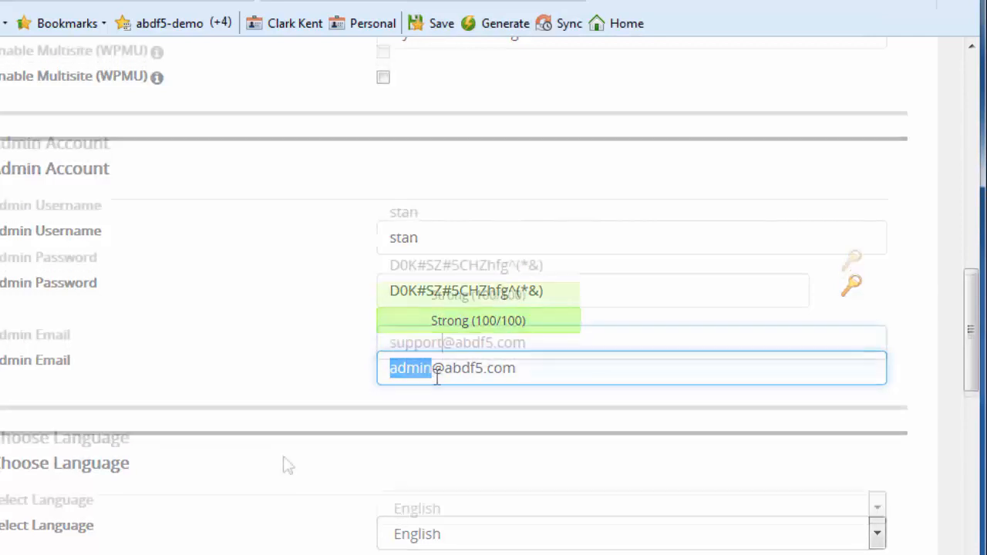
scroll(282, 463, "down", 3)
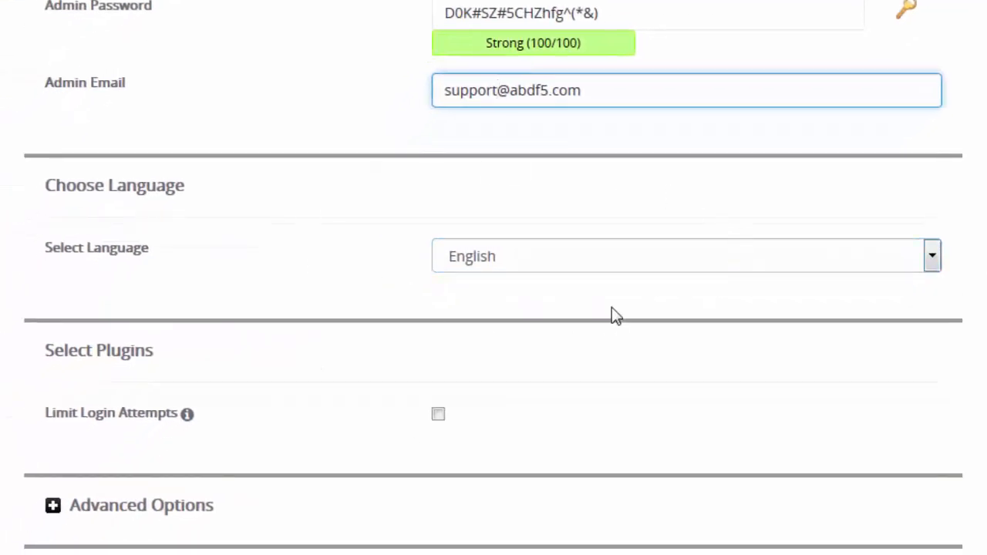
scroll(13, 120, "down", 3)
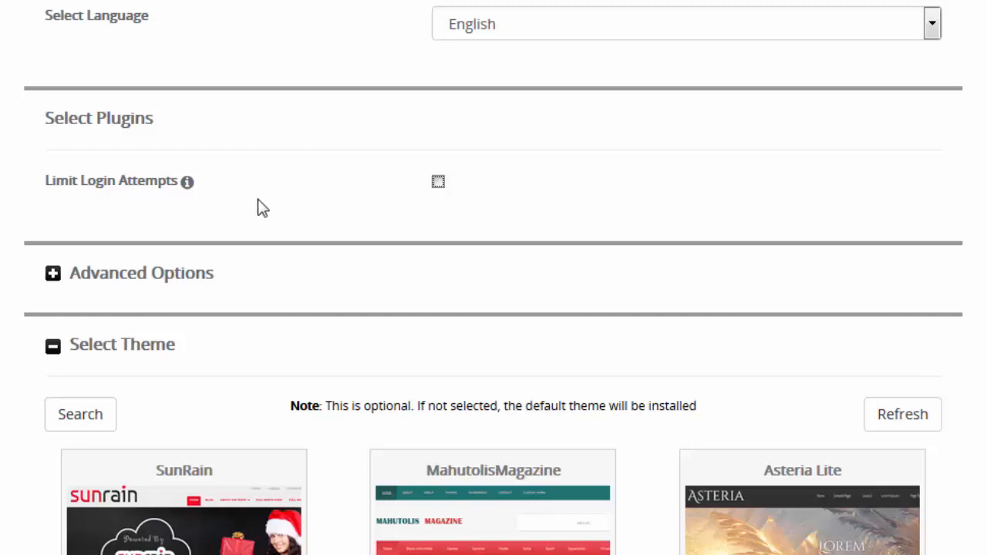
- Enable the Limit Login Attempts plugin and expand Advanced Options to check database name wp688
left_click(440, 186)
left_click(294, 286)
scroll(288, 286, "down", 3)
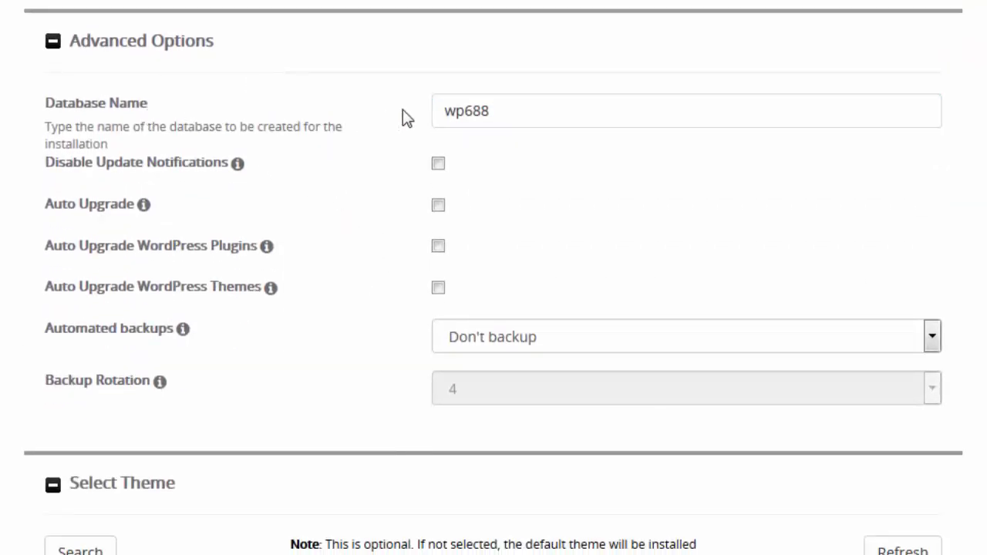
left_click(514, 112)
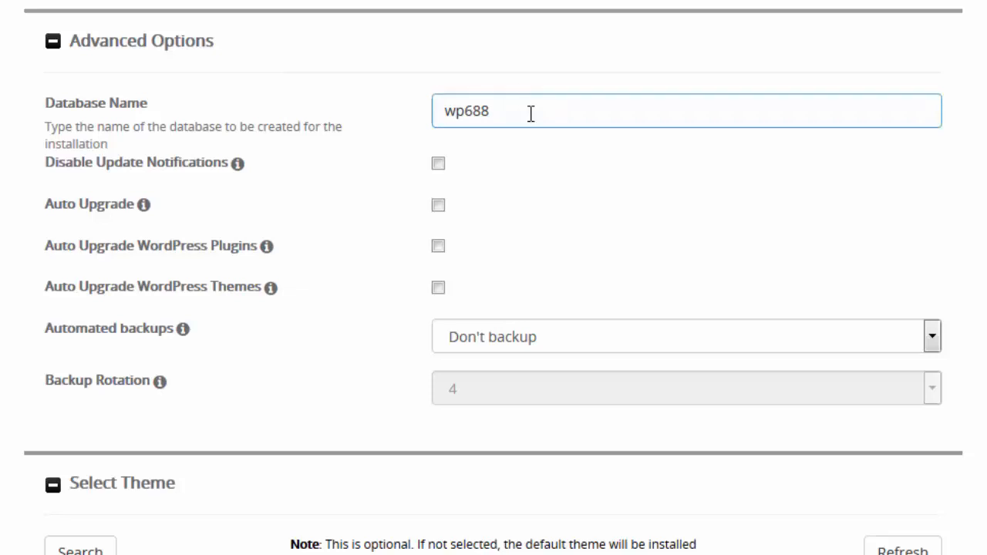
left_click(416, 163)
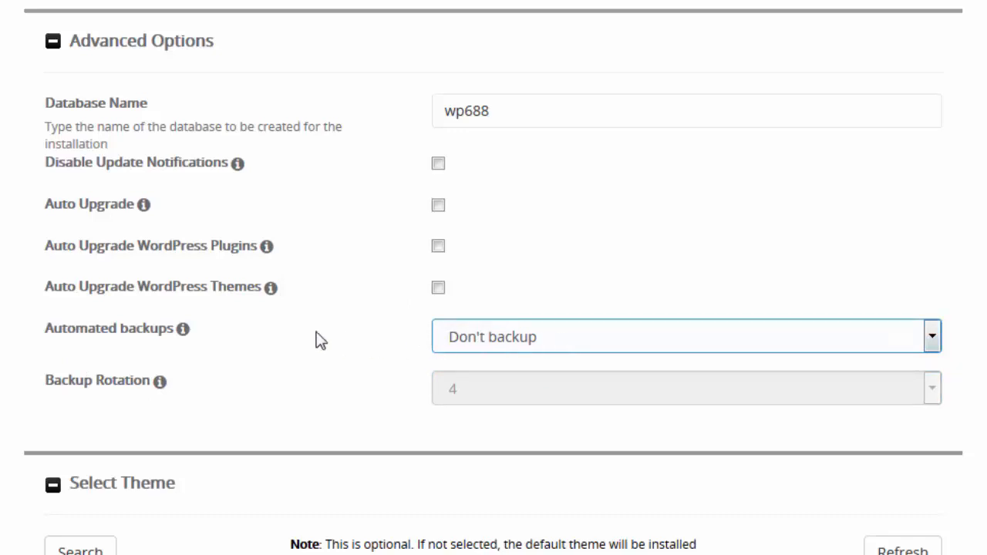
left_click(547, 342)
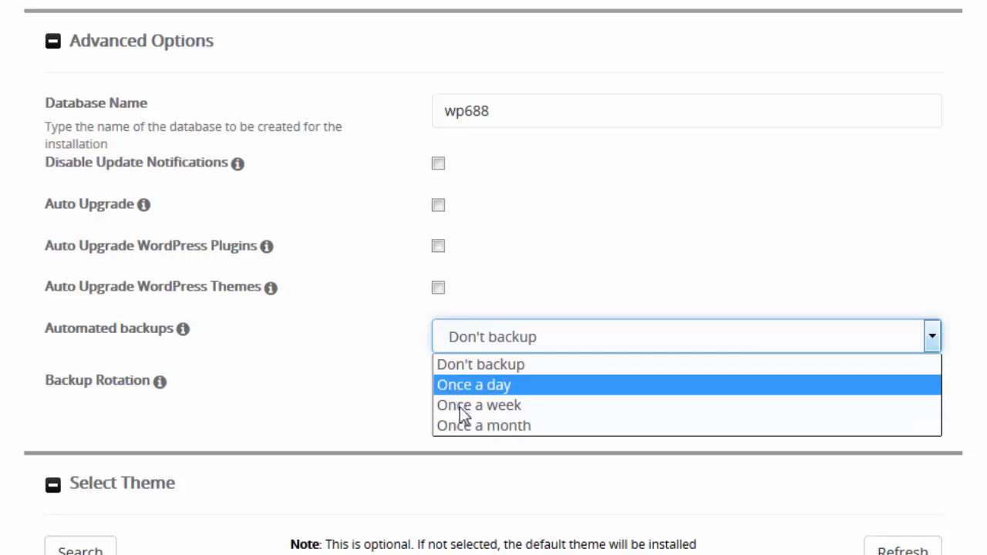
left_click(459, 409)
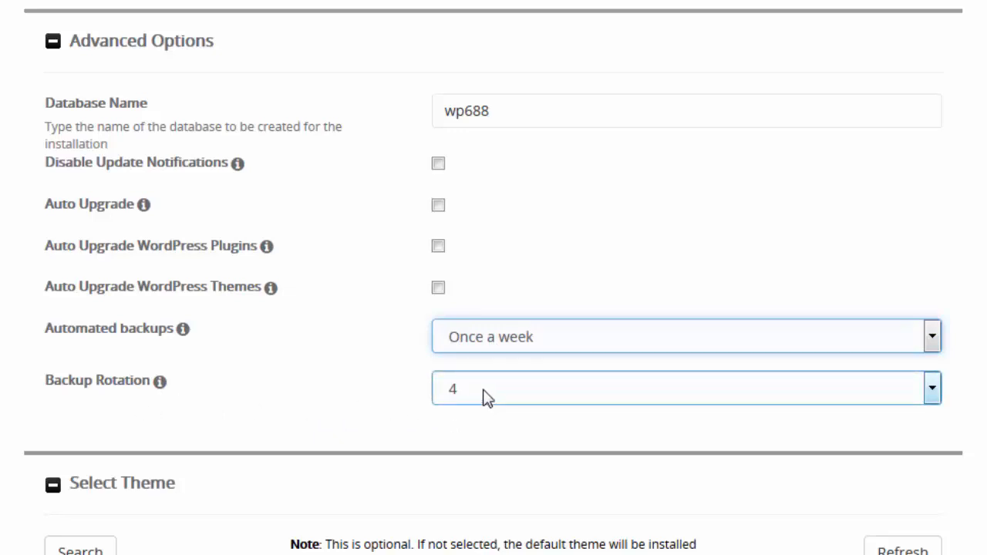
left_click(488, 397)
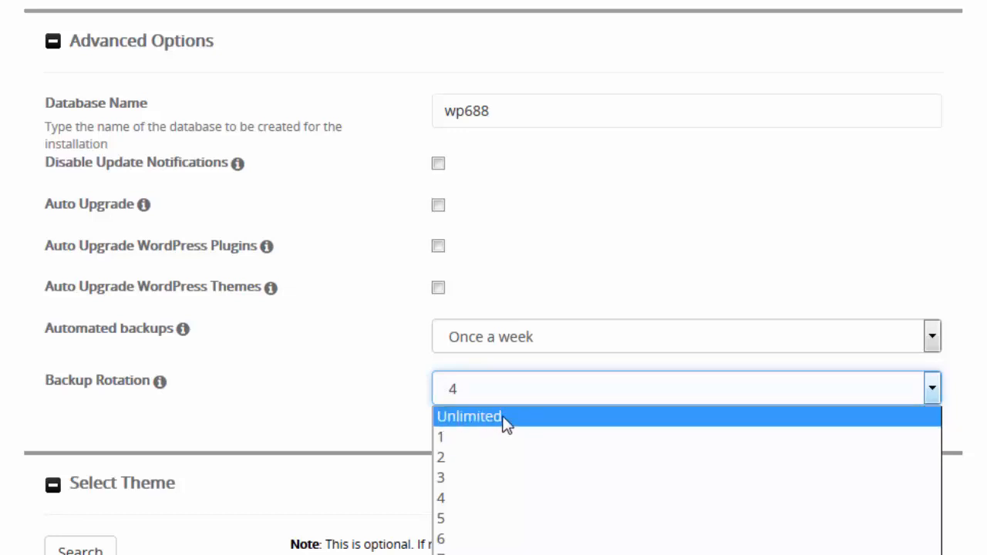
left_click(932, 338)
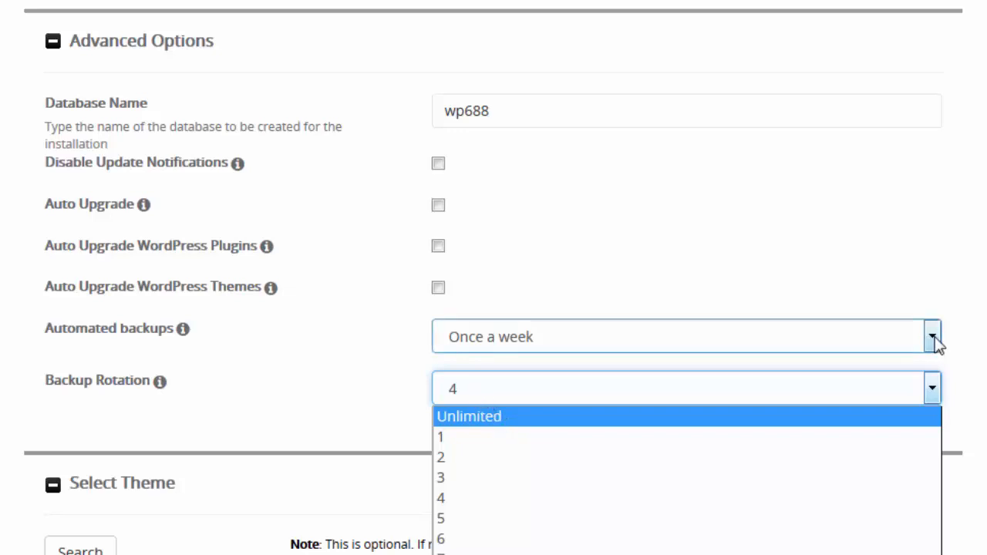
left_click(532, 365)
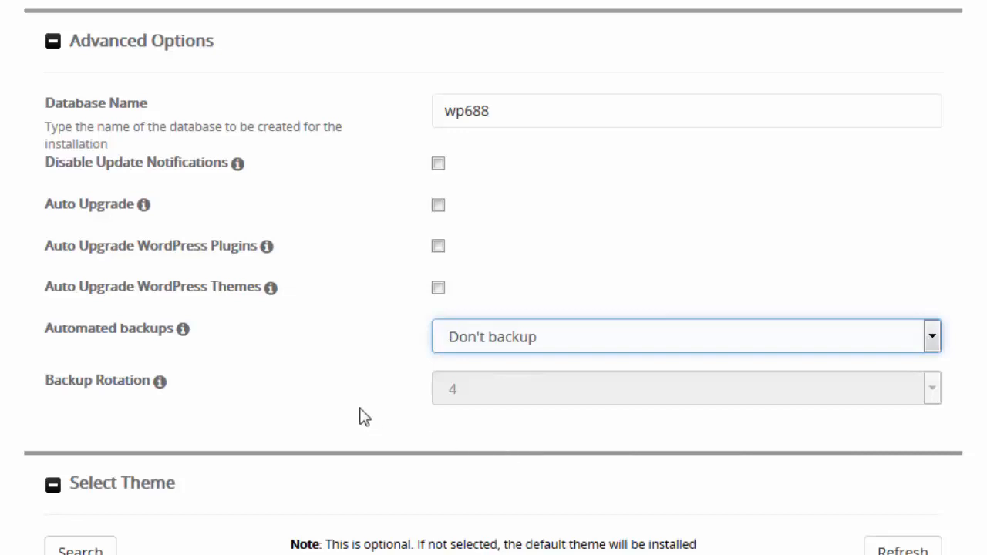
- Start the WordPress 4.3.1 installation on abdf5.com and wait for it to finish
scroll(345, 373, "down", 1)
scroll(352, 363, "down", 3)
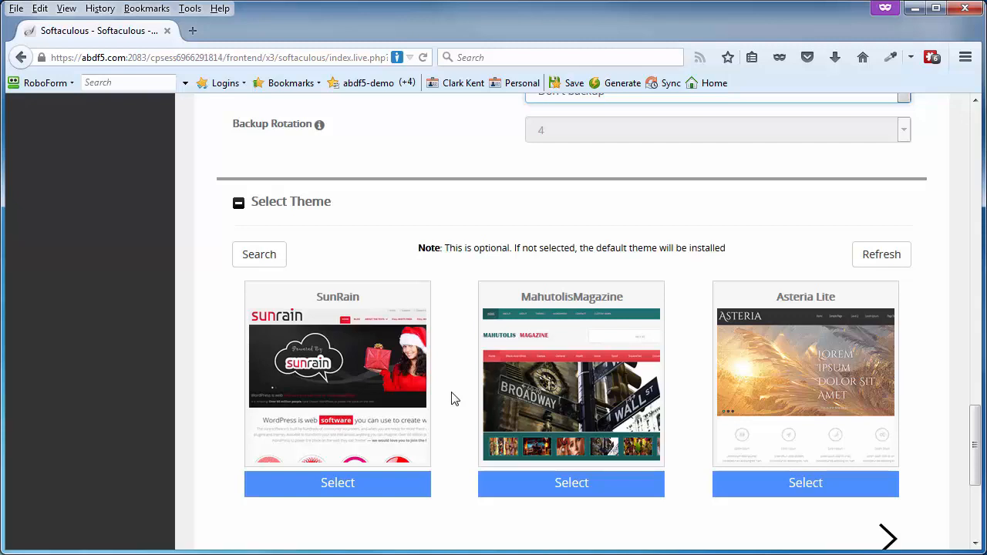
scroll(454, 400, "down", 3)
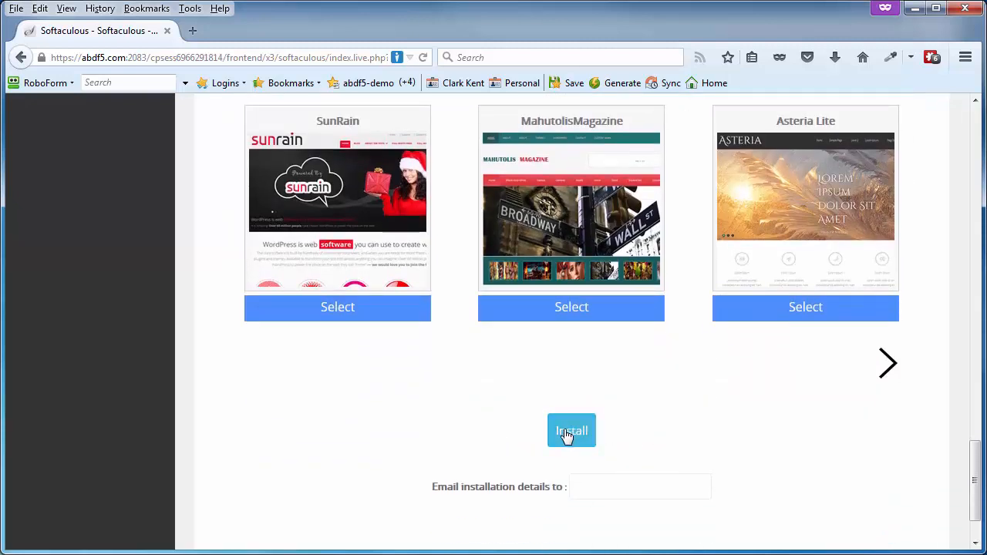
left_click(569, 432)
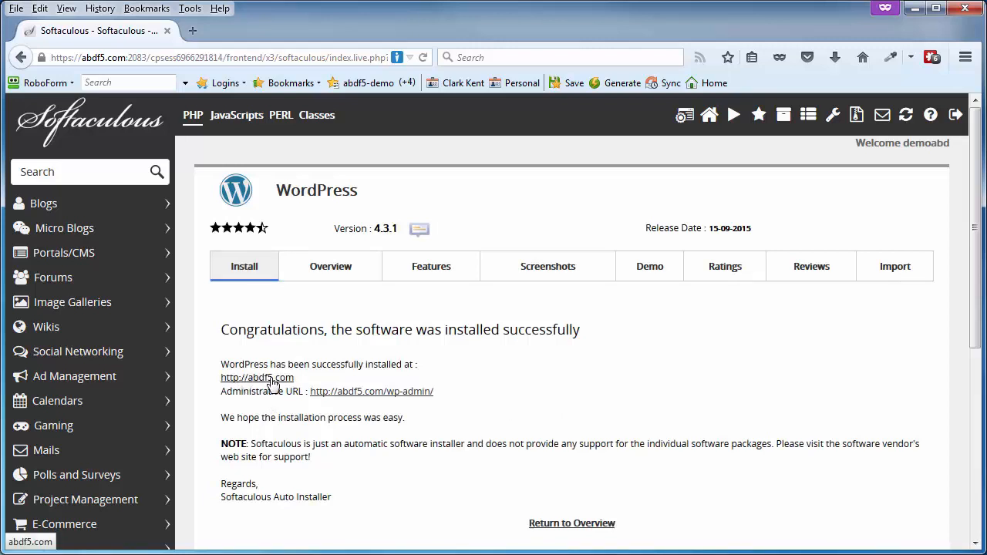
- Open the newly installed abdf5.com site in a new tab
left_click(272, 380)
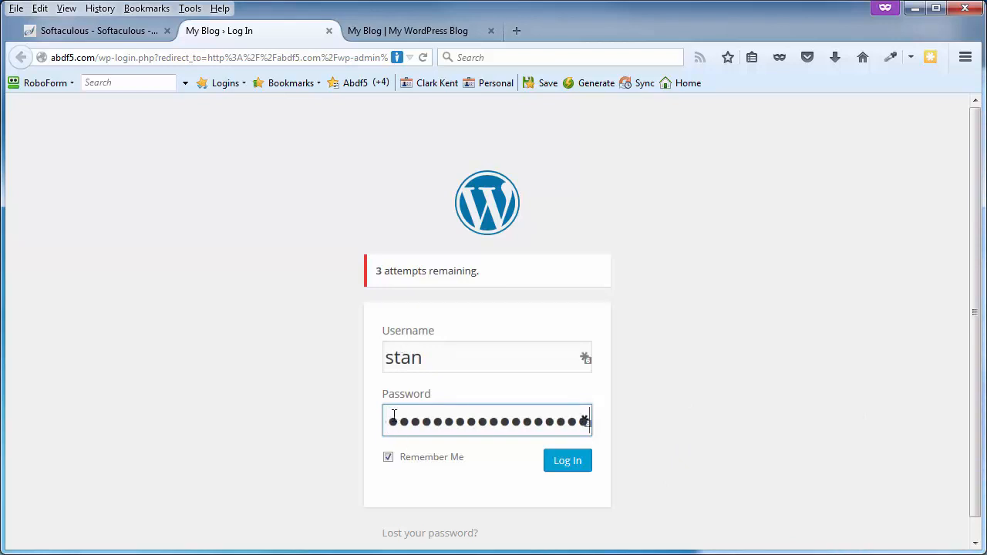
- Log in to the WordPress admin area with the entered admin credentials
left_click(565, 464)
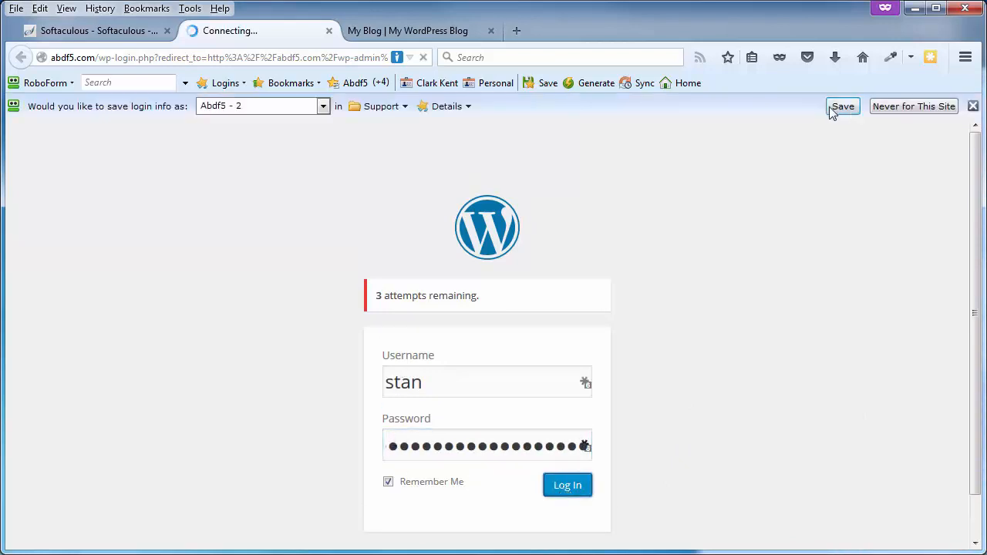